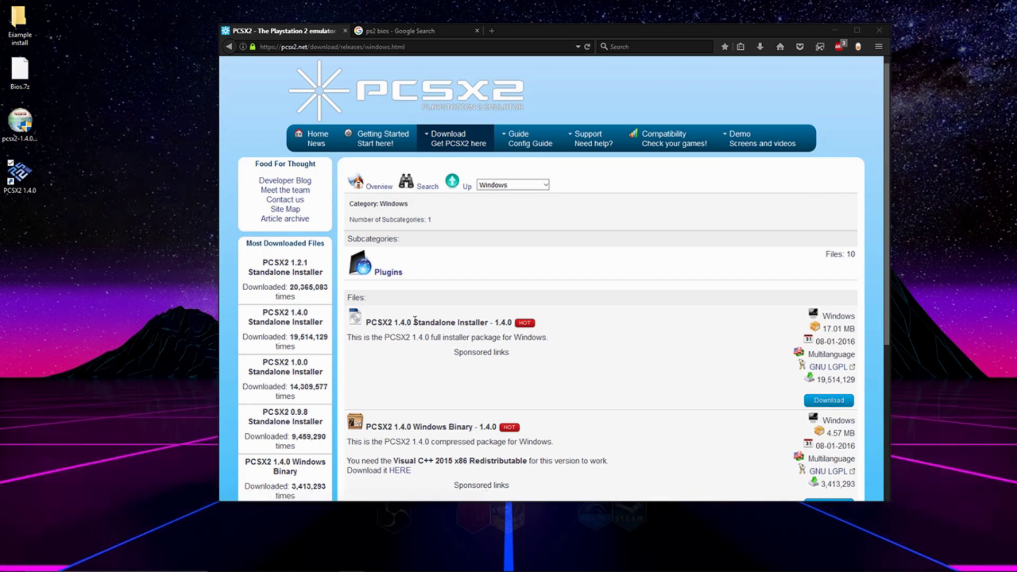
# Review the PCSX2 1.4.0 Standalone Installer entry, check the ps2 bios results, and return
pyautogui.moveTo(413, 322); pyautogui.dragTo(606, 359)
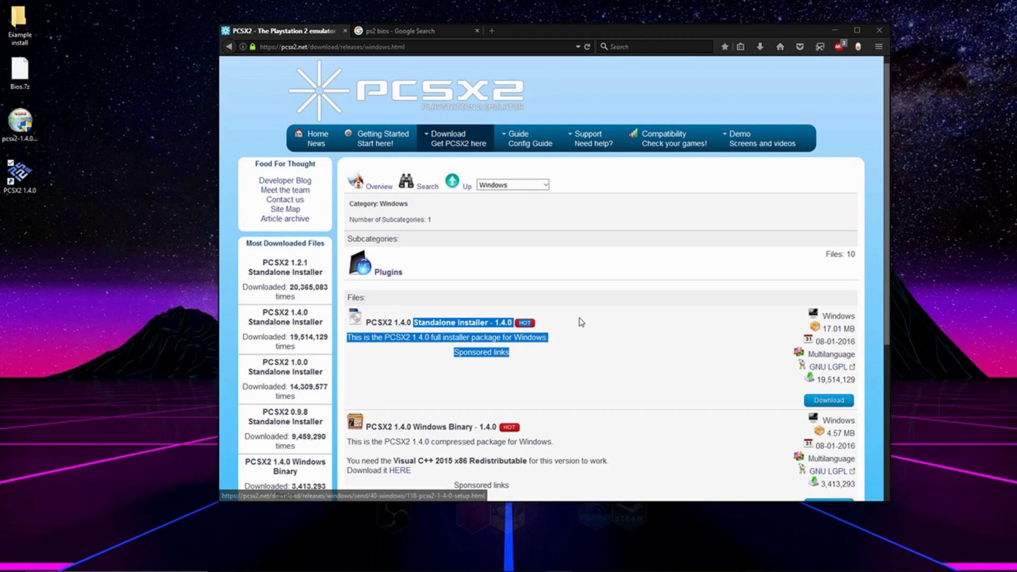
pyautogui.click(597, 331)
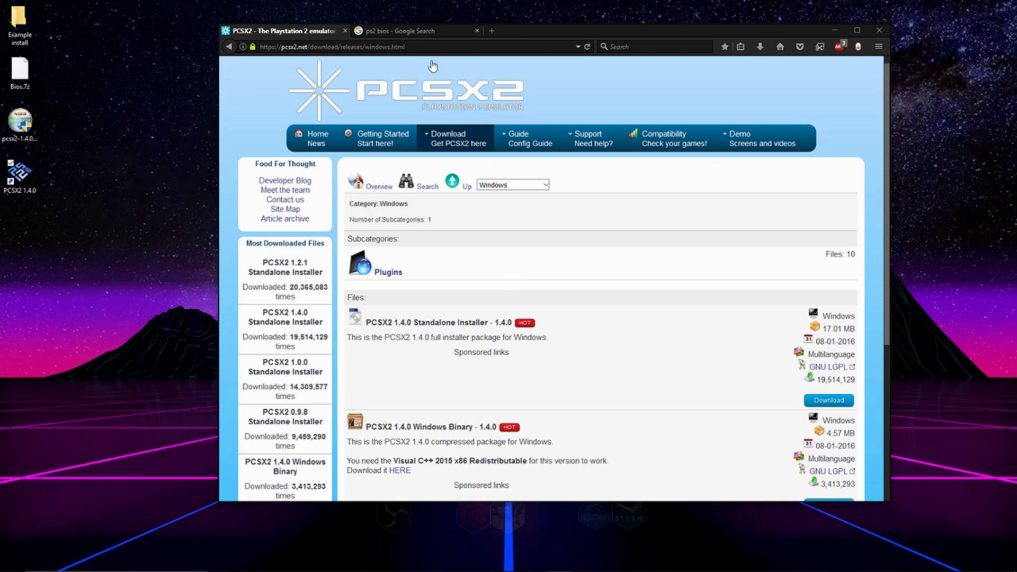
pyautogui.click(421, 33)
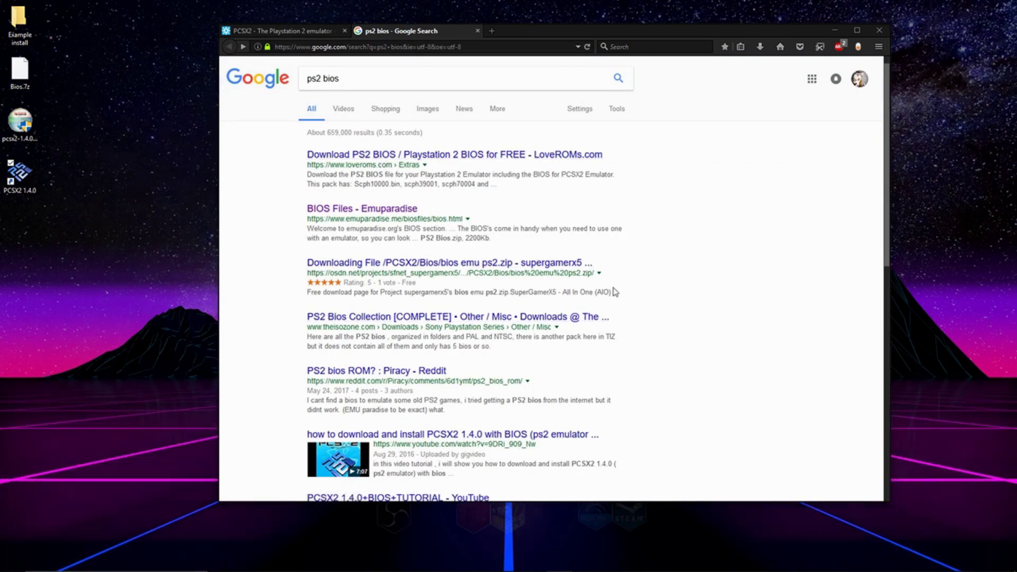
pyautogui.click(296, 32)
# Install PCSX2 1.4.0 with default components into C:\Program Files (x86)\PCSX2 1.4.0
pyautogui.click(836, 32)
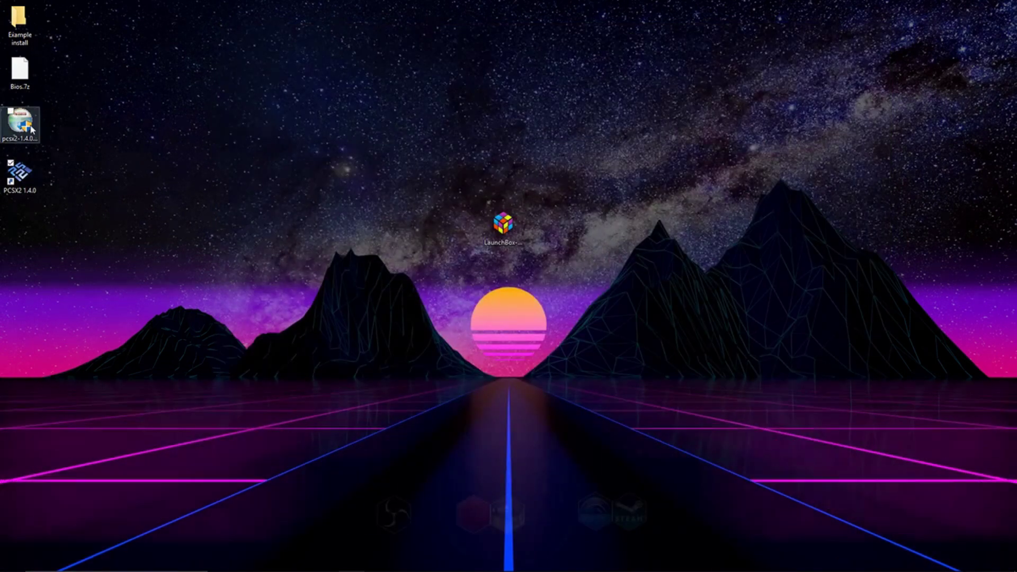
pyautogui.click(31, 128)
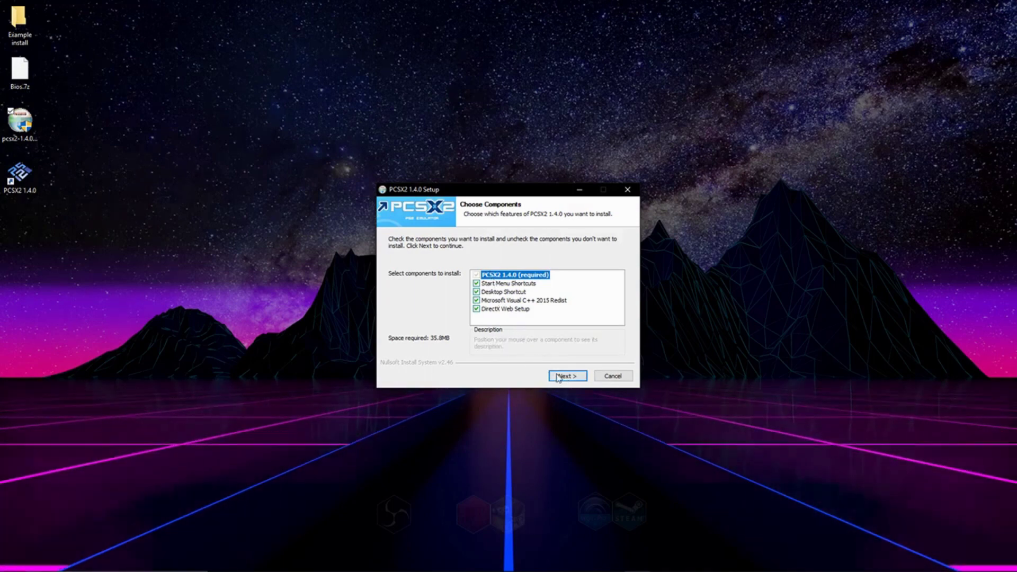
pyautogui.click(564, 380)
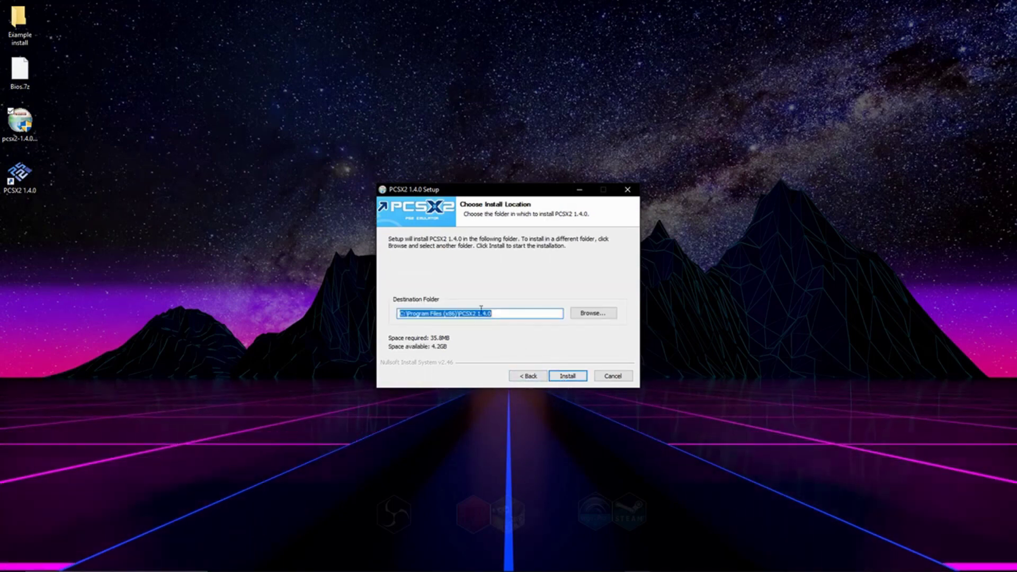
pyautogui.click(567, 377)
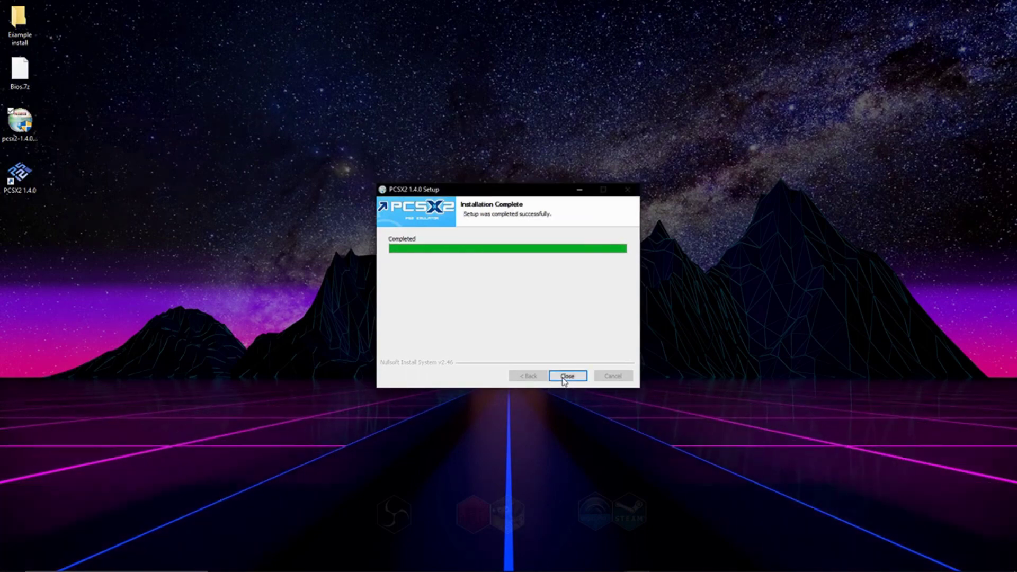
pyautogui.click(564, 379)
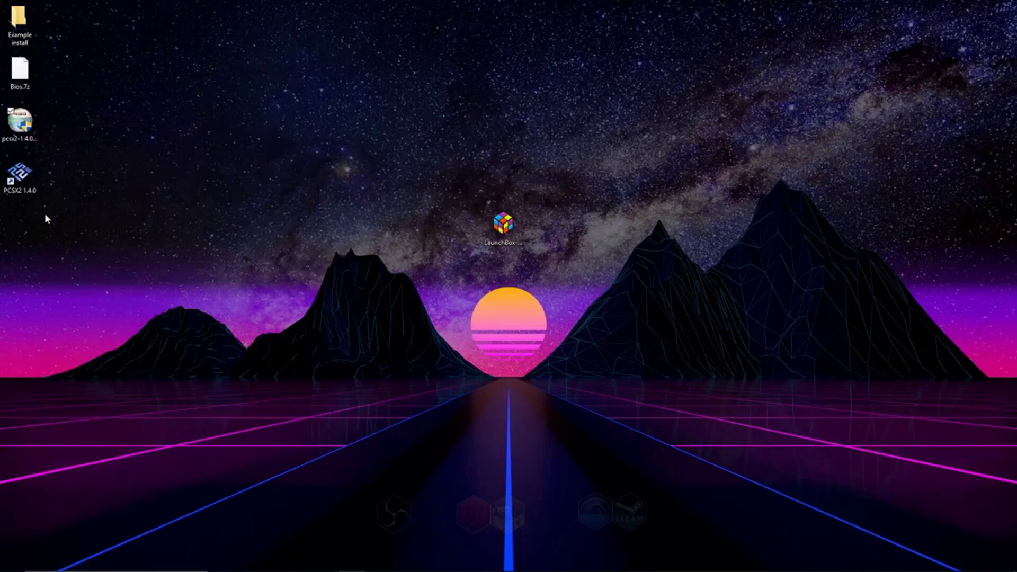
# Launch PCSX2 and overwrite any existing settings with PCSX2 defaults
pyautogui.click(22, 178)
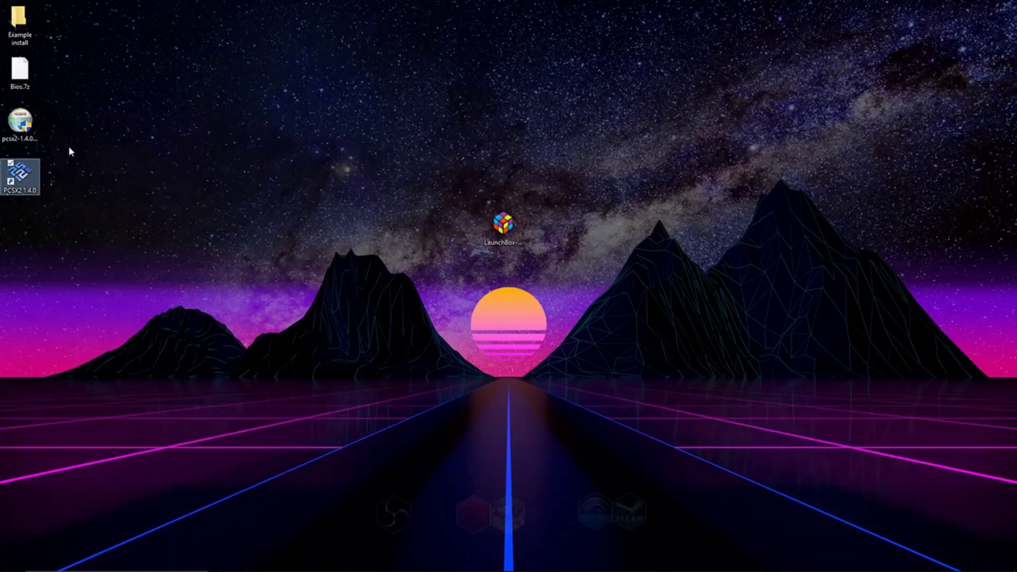
pyautogui.doubleClick(25, 176)
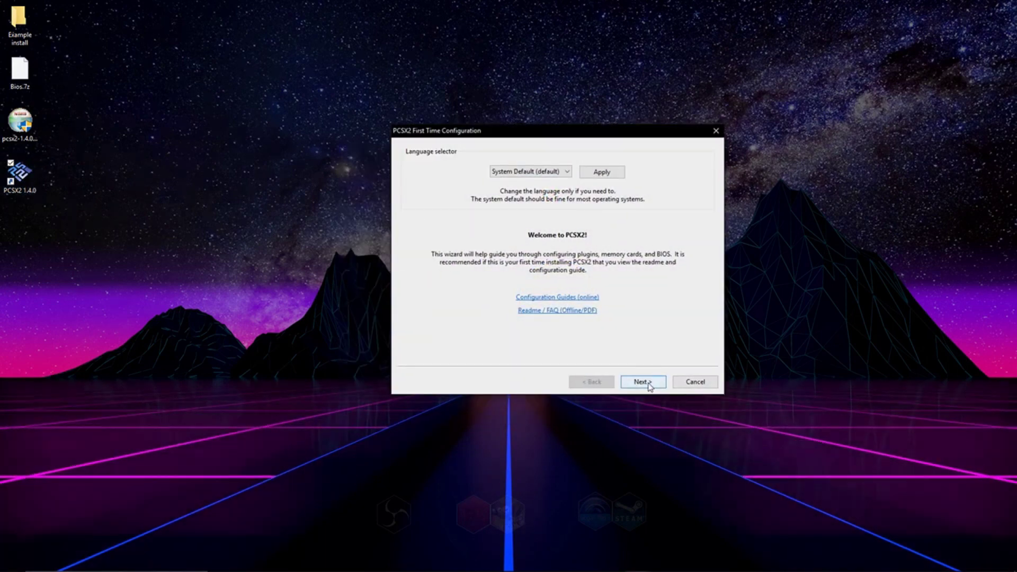
pyautogui.click(647, 382)
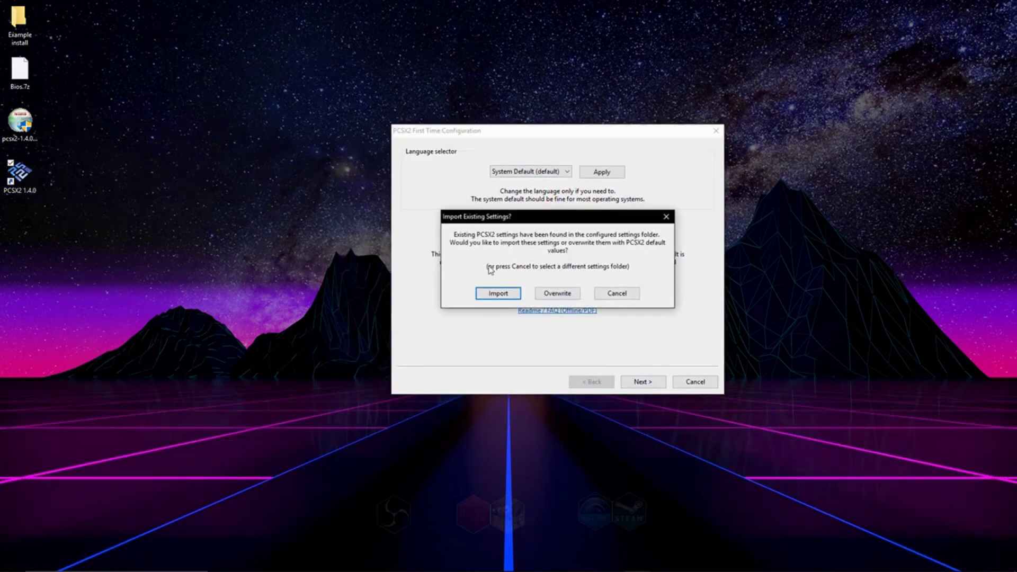
pyautogui.moveTo(563, 221); pyautogui.dragTo(570, 190)
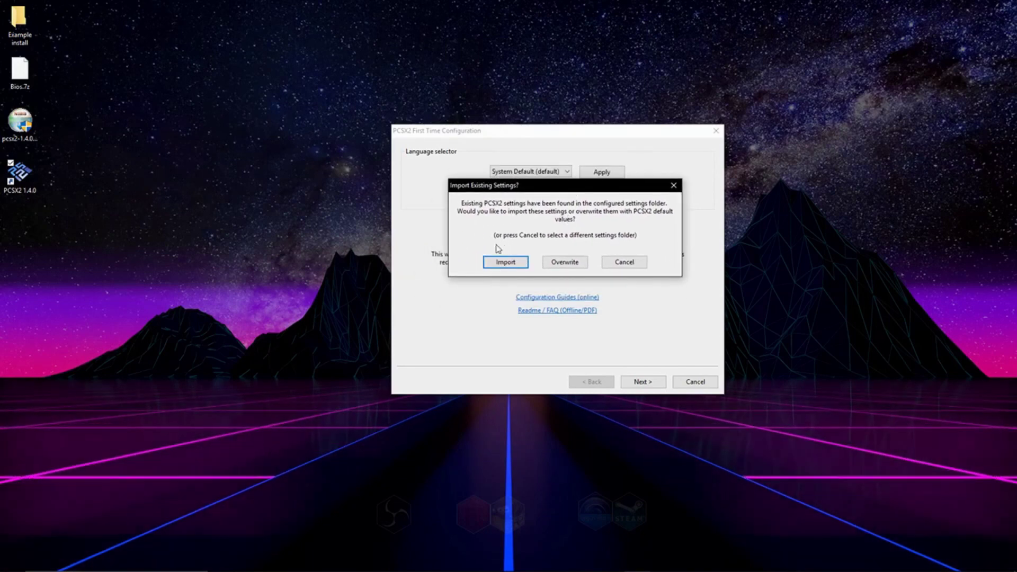
pyautogui.click(557, 263)
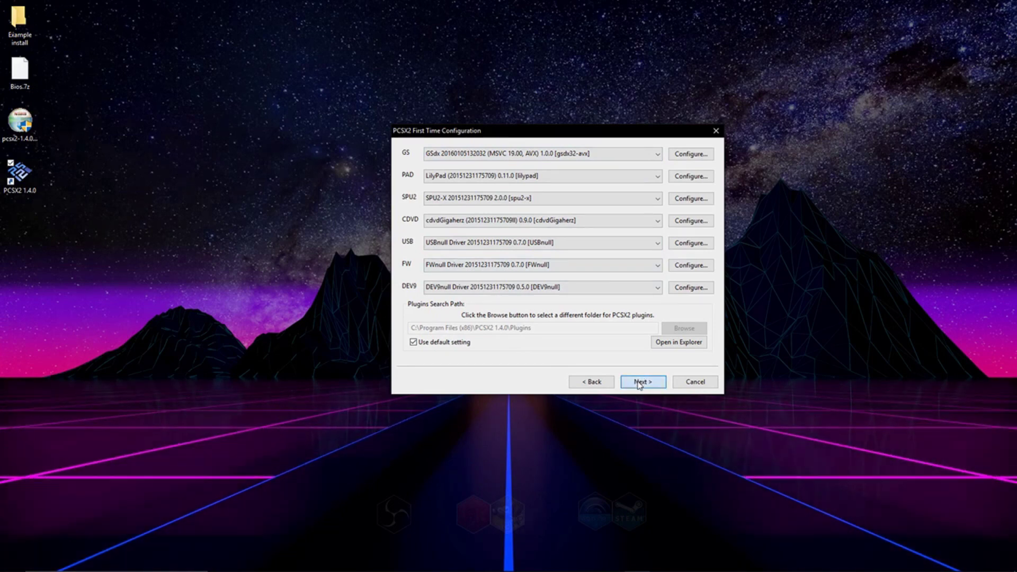
# Keep the default plugins and open the empty BIOS folder in File Explorer
pyautogui.click(639, 382)
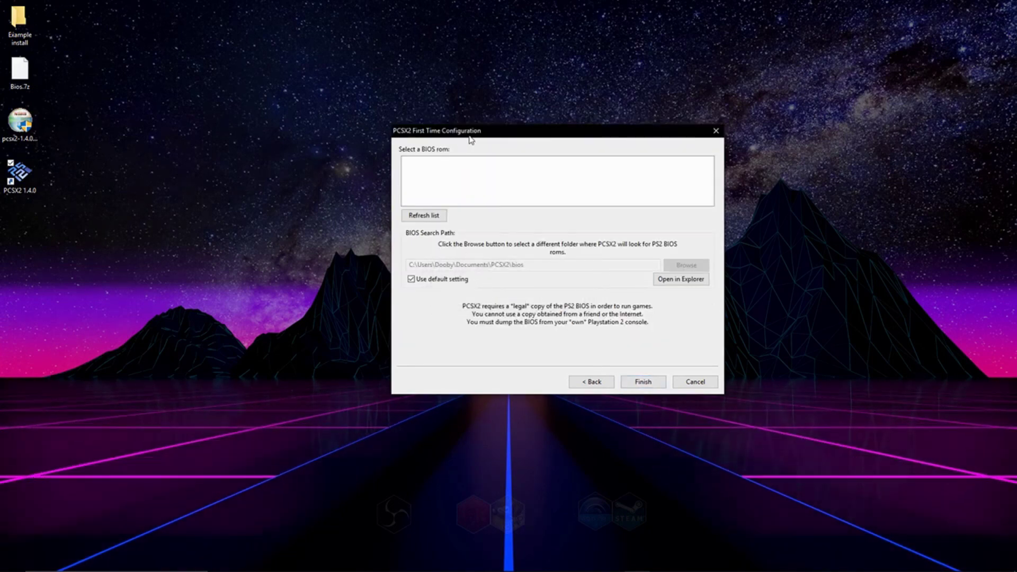
pyautogui.moveTo(470, 139); pyautogui.dragTo(497, 136)
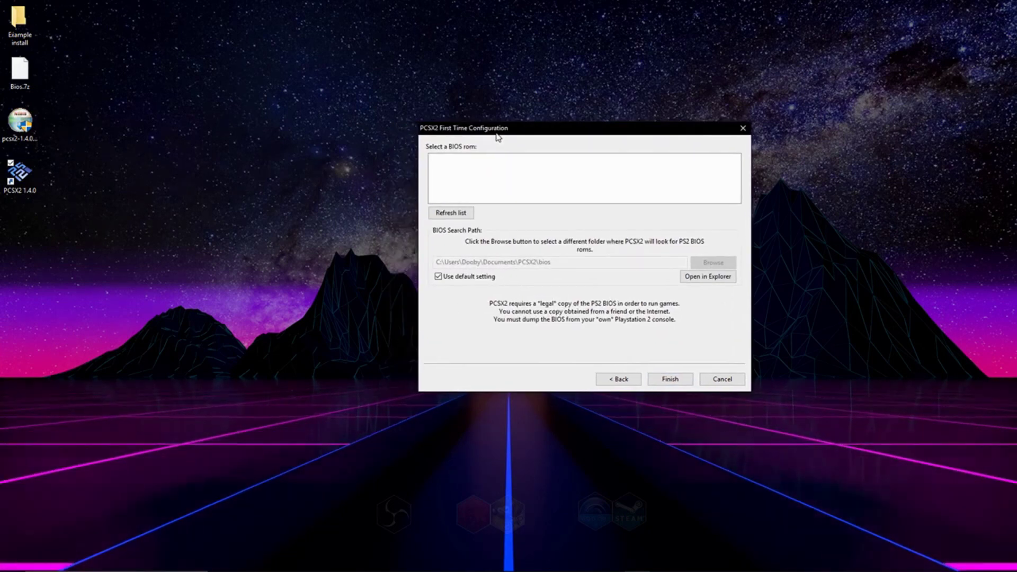
pyautogui.click(710, 278)
# Open the desktop Bios.7z archive in 7-Zip using its right-click 7-Zip menu
pyautogui.moveTo(596, 97); pyautogui.dragTo(637, 185)
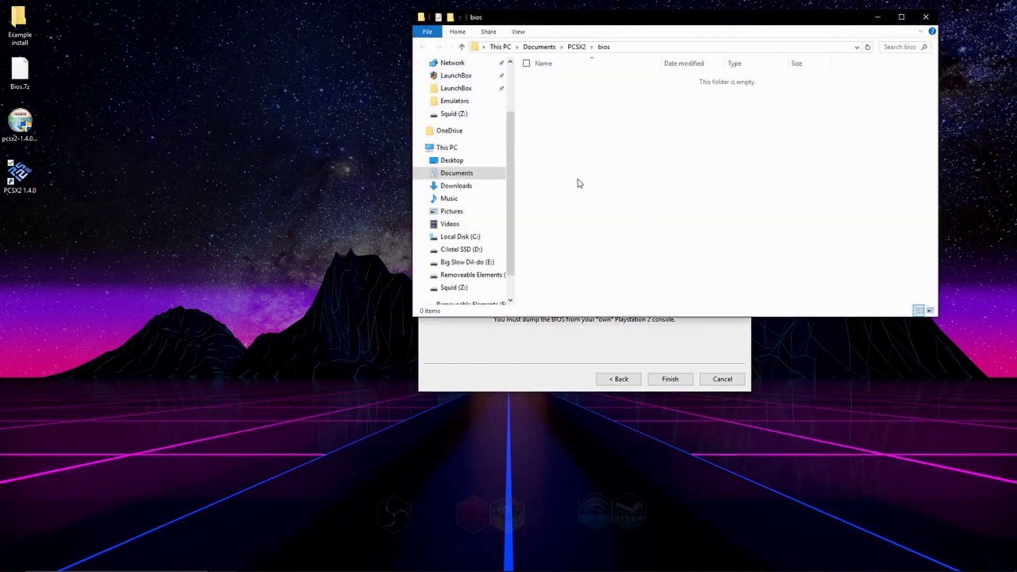
pyautogui.click(28, 75)
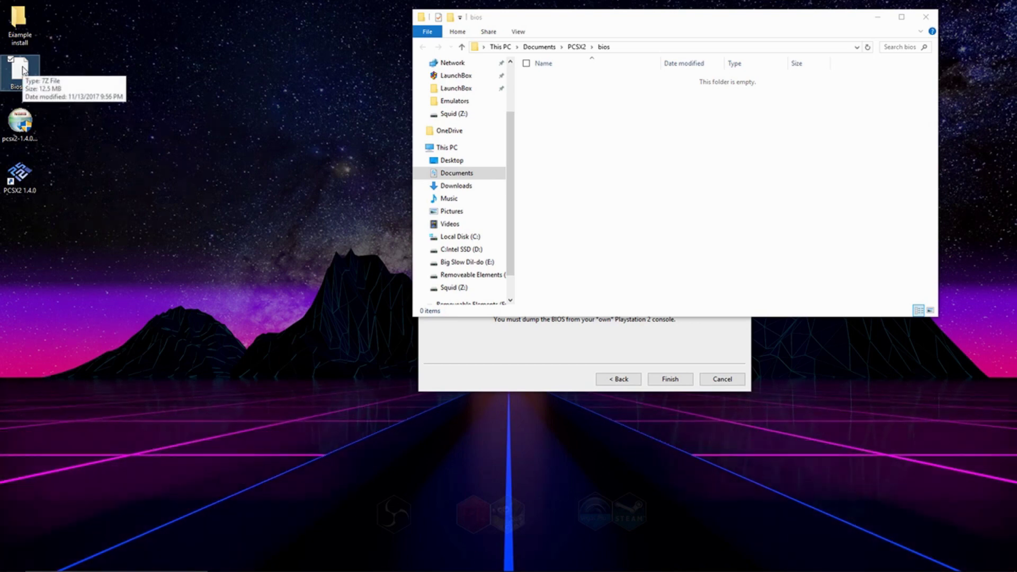
pyautogui.rightClick(23, 67)
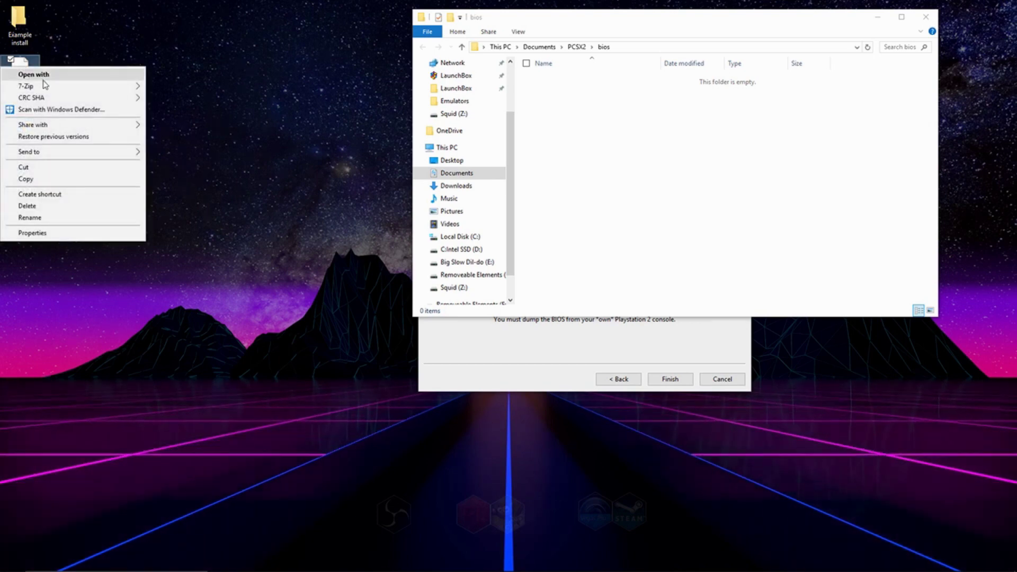
pyautogui.moveTo(46, 88)
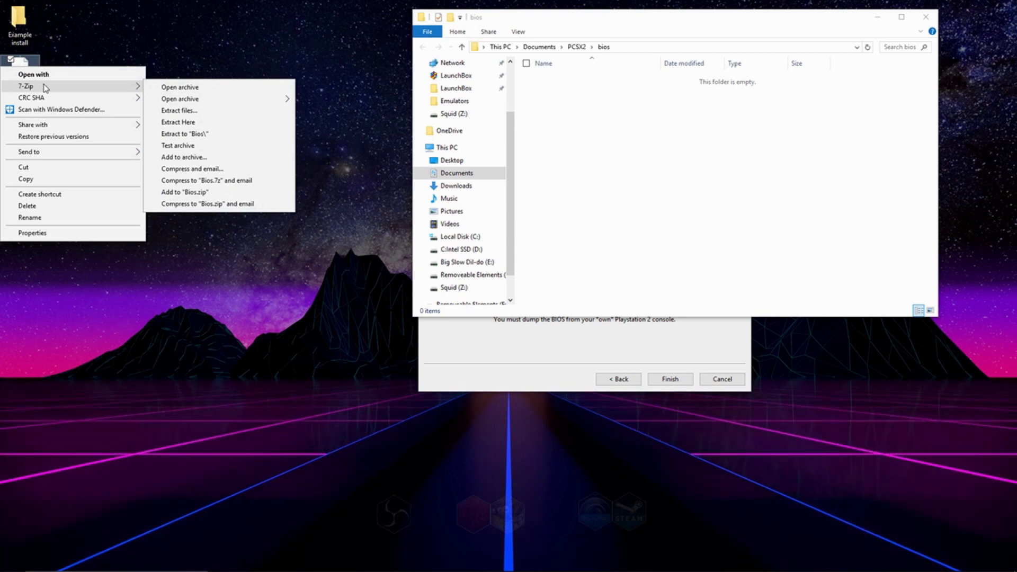
pyautogui.click(182, 88)
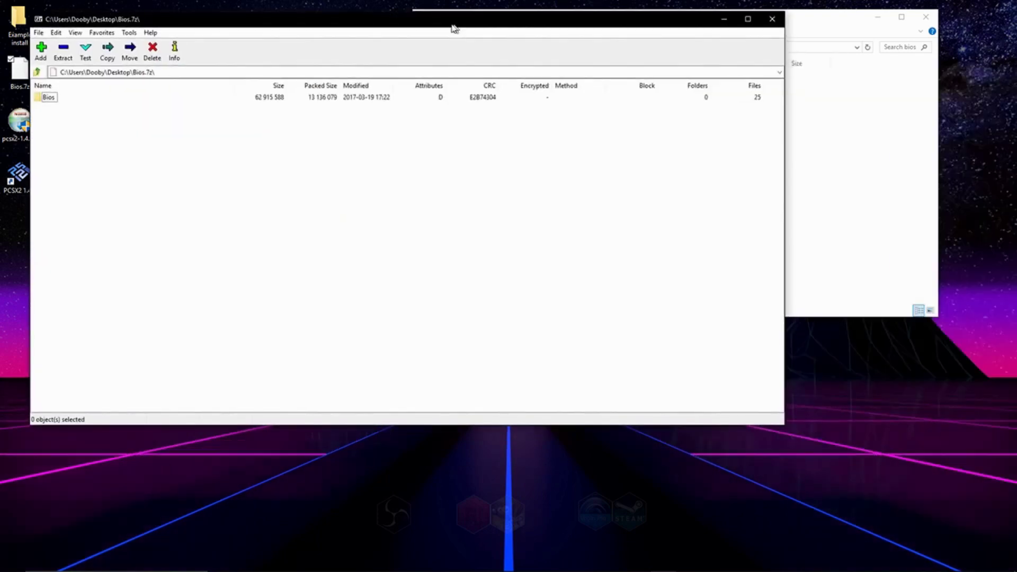
# Copy all 25 BIOS files from the archive's Bios folder into Documents\PCSX2\bios
pyautogui.moveTo(454, 27); pyautogui.dragTo(473, 51)
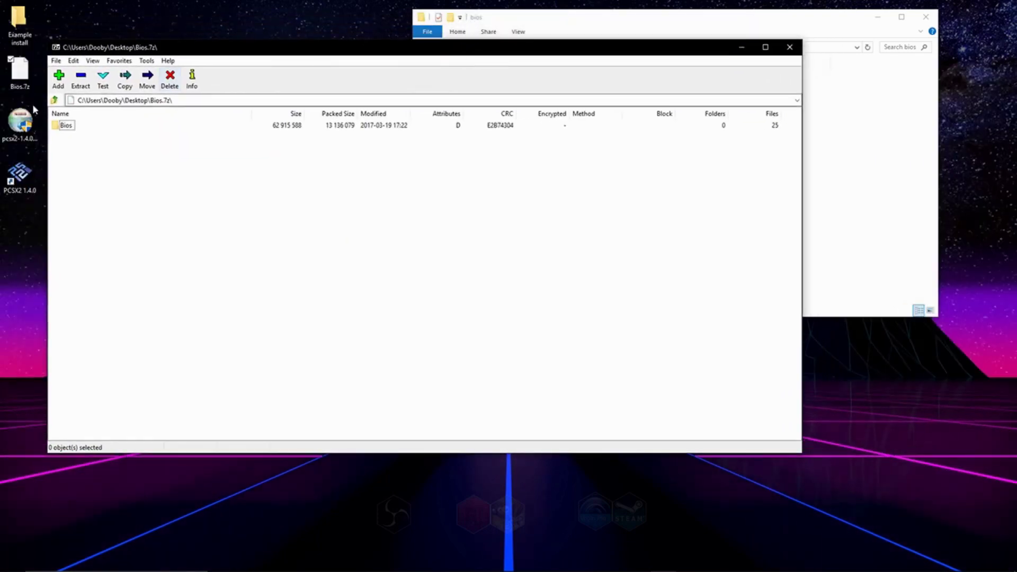
pyautogui.doubleClick(66, 126)
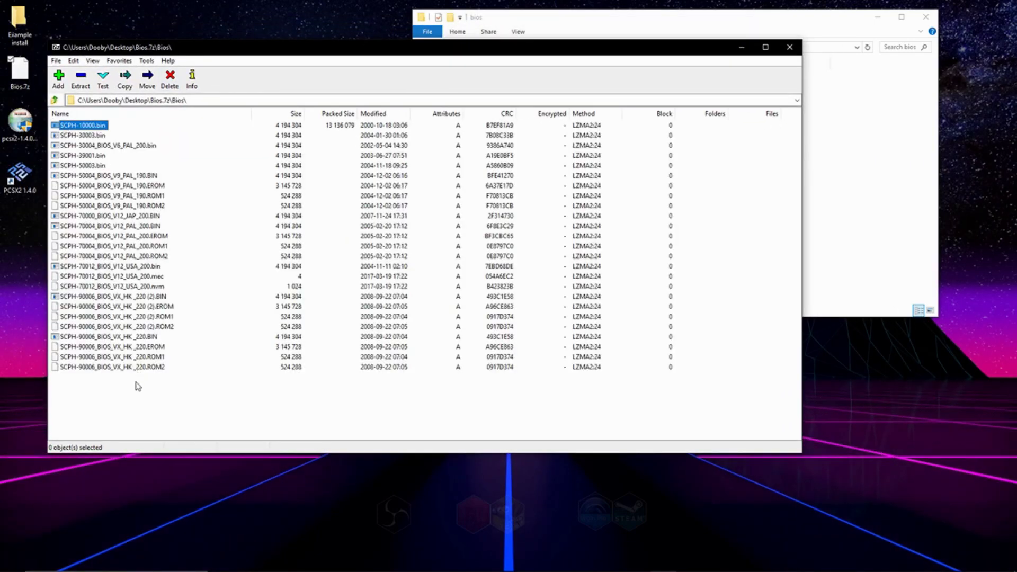
pyautogui.moveTo(135, 380); pyautogui.dragTo(88, 108)
pyautogui.moveTo(541, 55); pyautogui.dragTo(738, 224)
pyautogui.moveTo(645, 151); pyautogui.dragTo(646, 152)
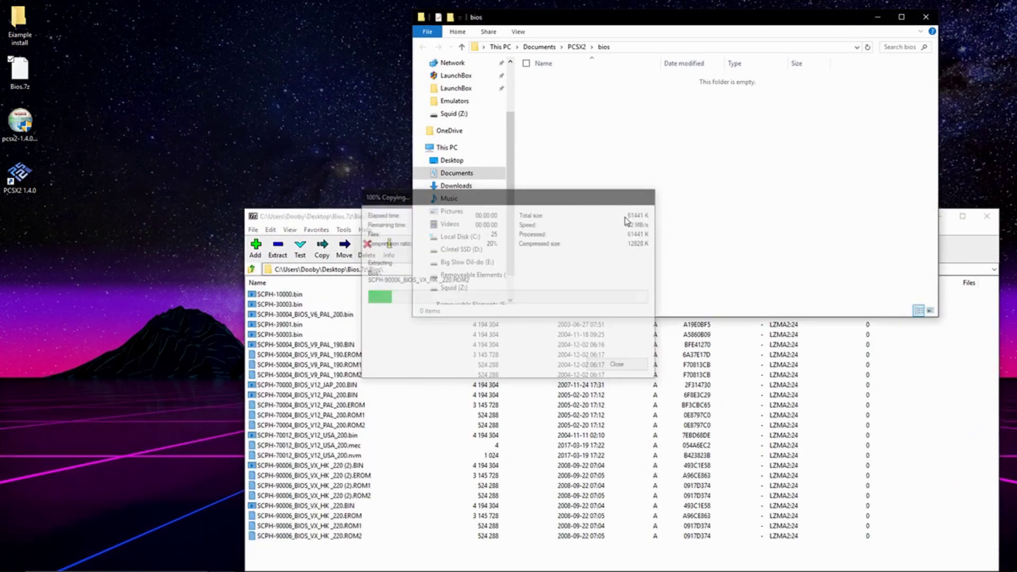
# Close Explorer and 7-Zip, refresh the BIOS list, choose USA v02.00 and finish setup
pyautogui.click(931, 22)
pyautogui.click(986, 216)
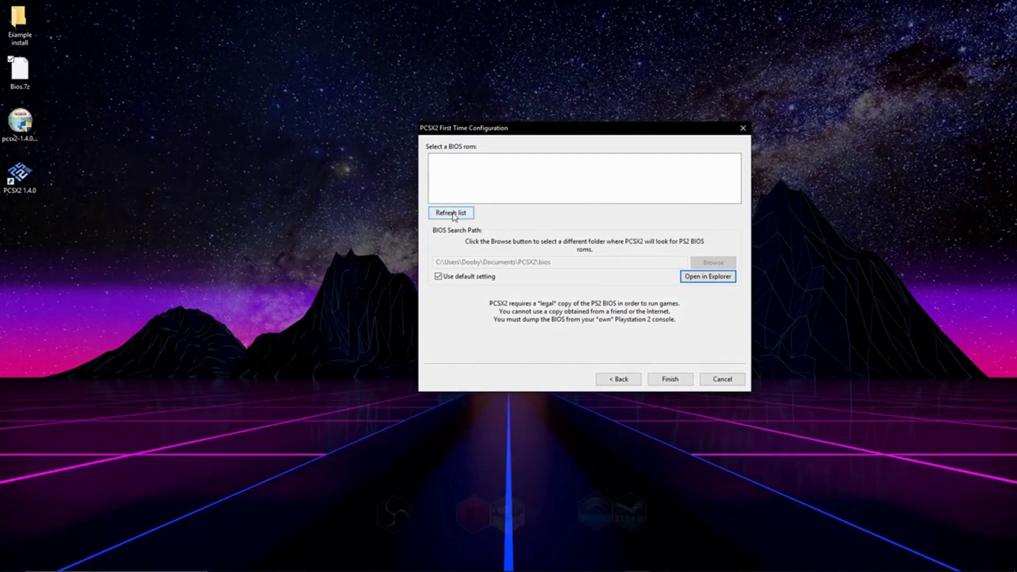
pyautogui.click(451, 212)
pyautogui.click(489, 163)
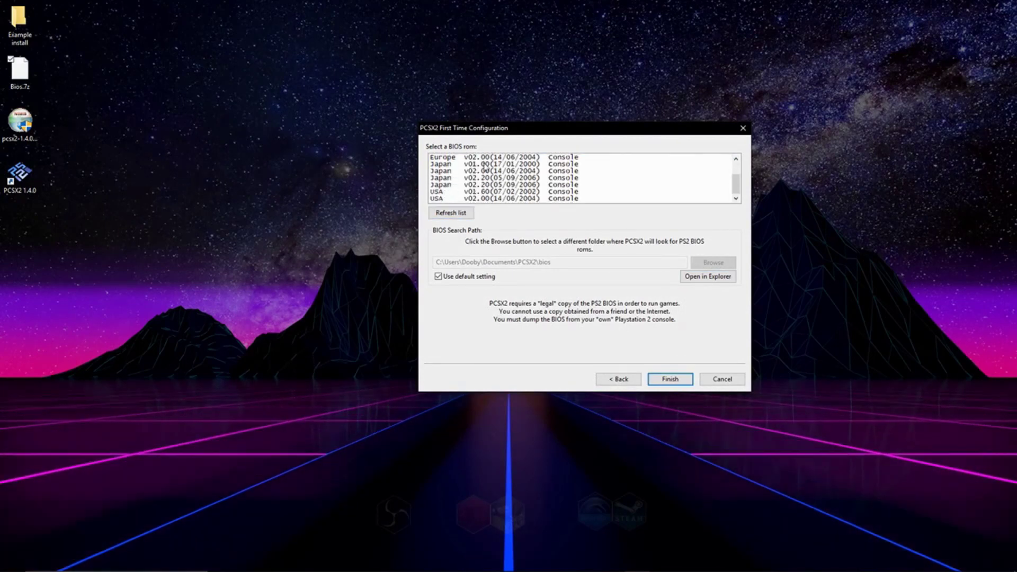
pyautogui.scroll(-2, 479, 175)
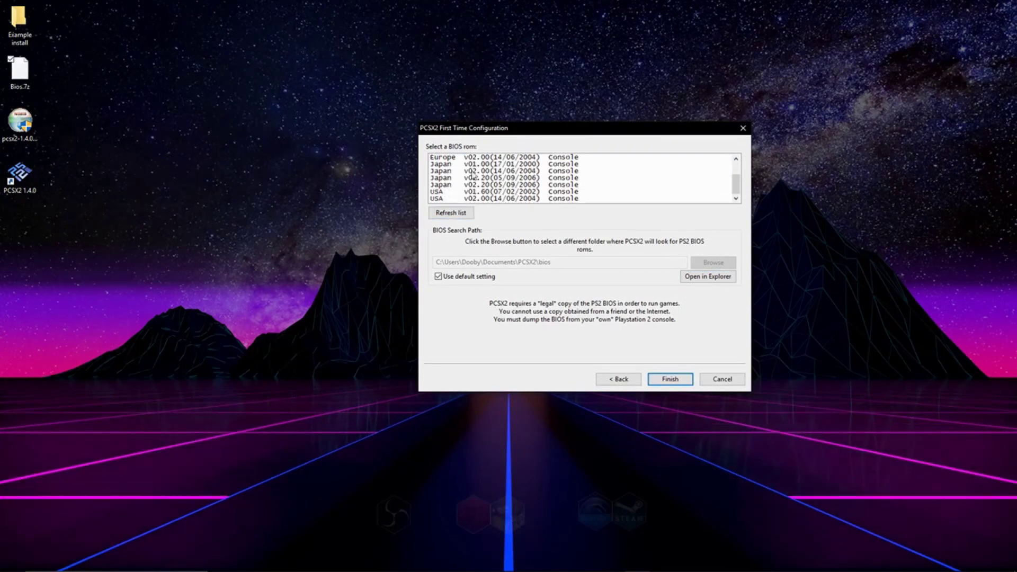
pyautogui.click(478, 200)
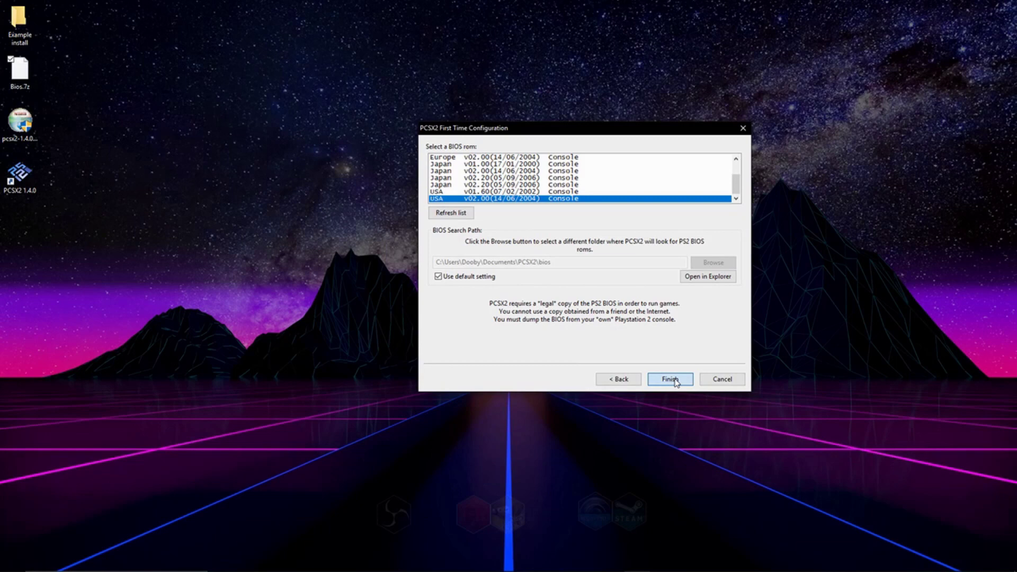
pyautogui.click(670, 379)
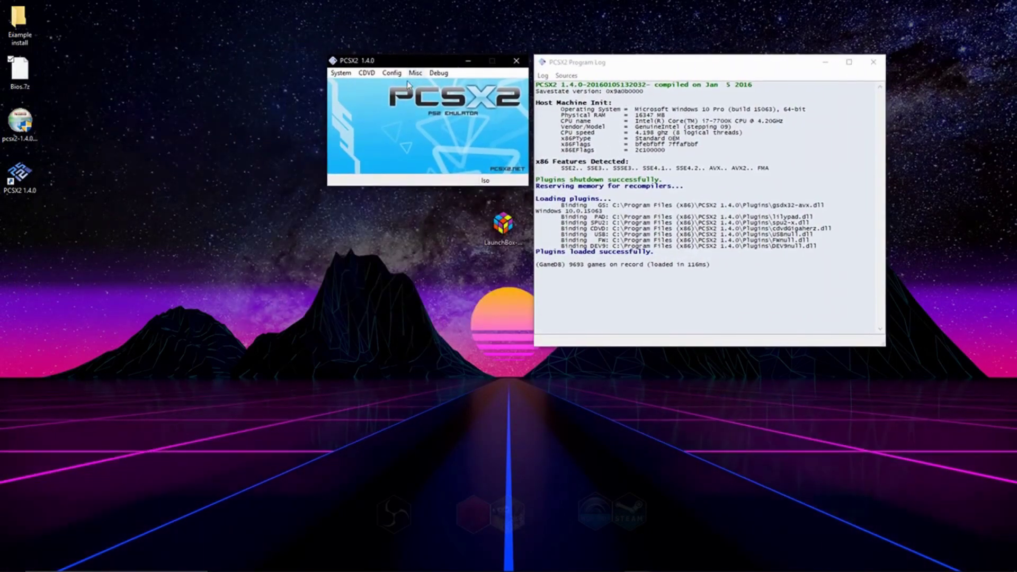
# Untick Show Console in the Misc menu to hide the program log
pyautogui.click(393, 73)
pyautogui.click(439, 73)
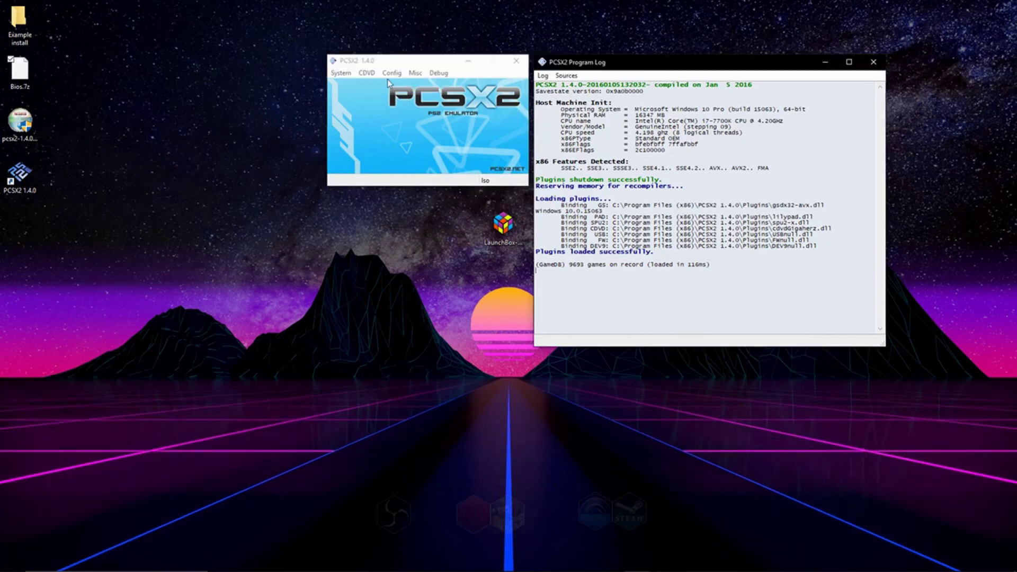
pyautogui.click(392, 73)
pyautogui.moveTo(410, 75)
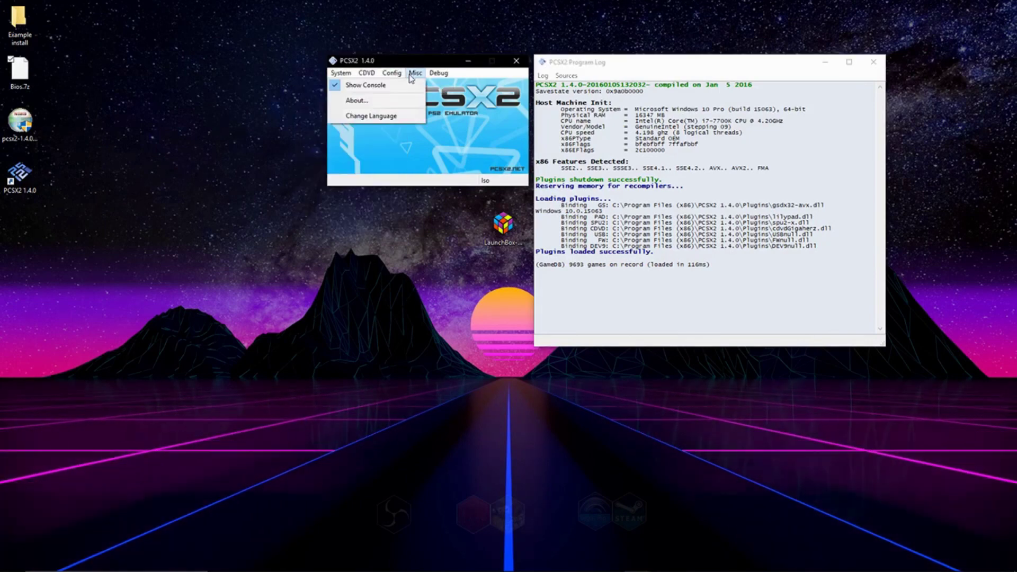
pyautogui.click(366, 85)
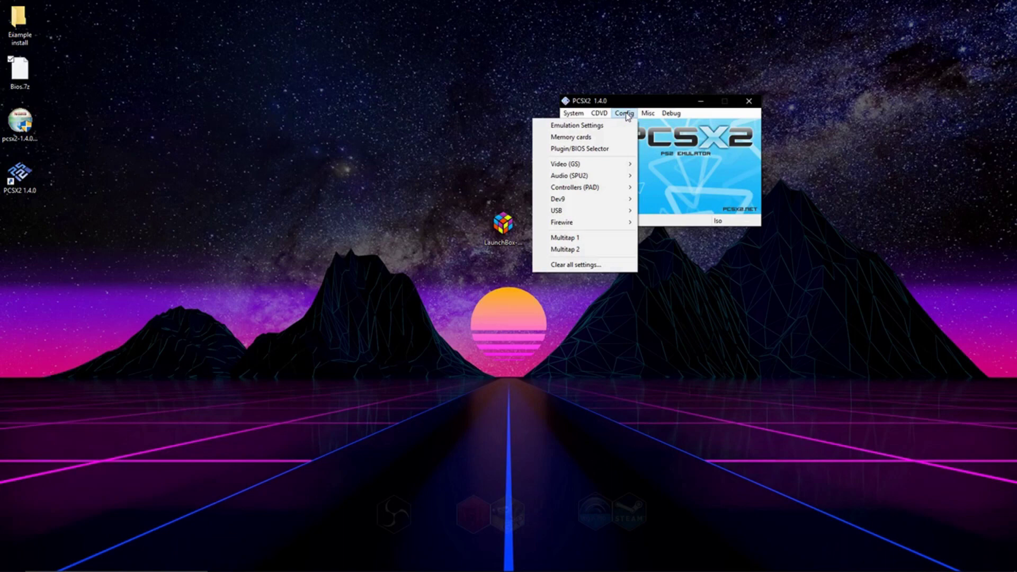
# Bind all Pad 1 controls, including D-Pad Left, to XInput Pad 0 and save
pyautogui.moveTo(579, 193)
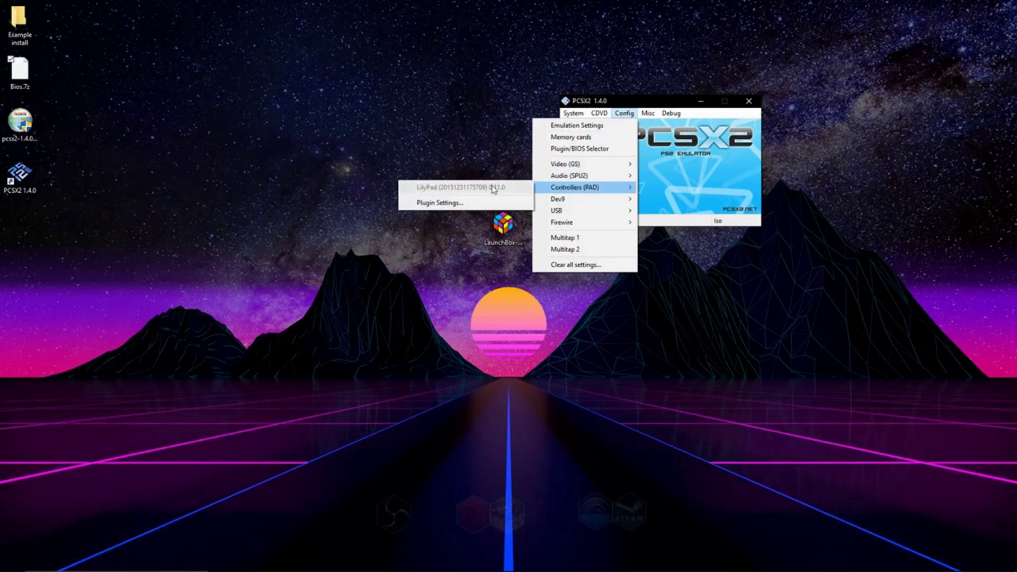
pyautogui.click(449, 209)
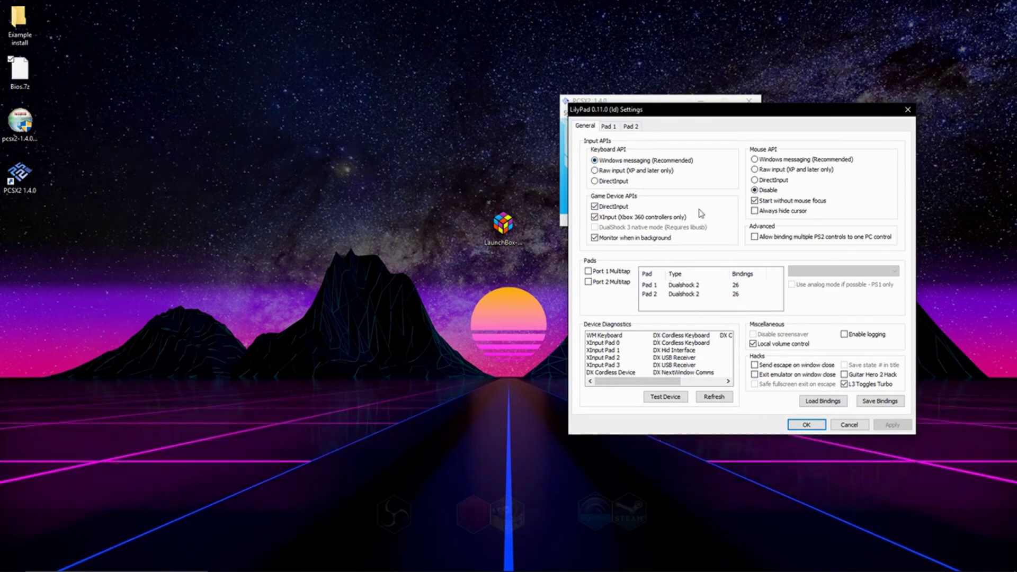
pyautogui.click(607, 129)
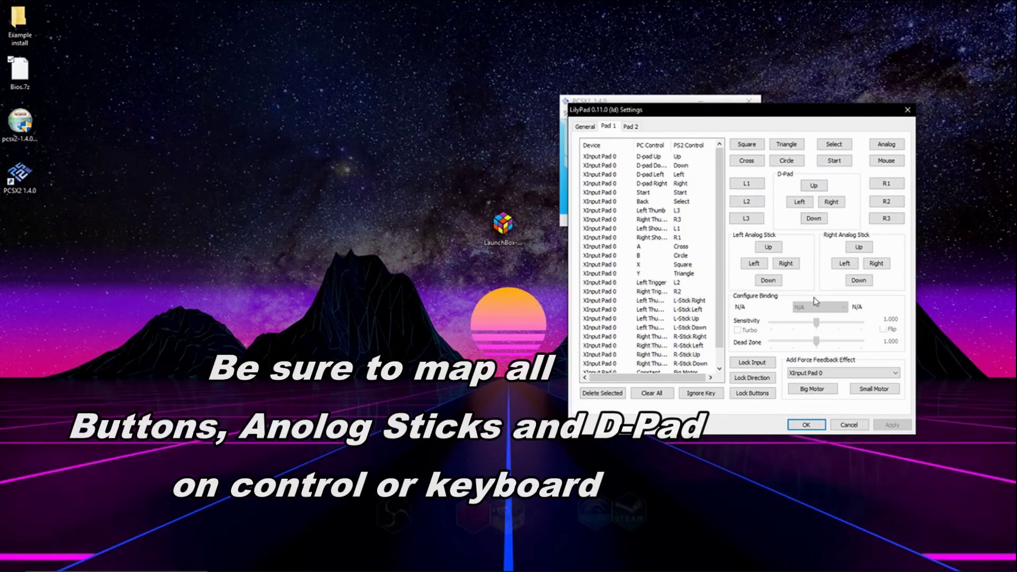
pyautogui.click(799, 202)
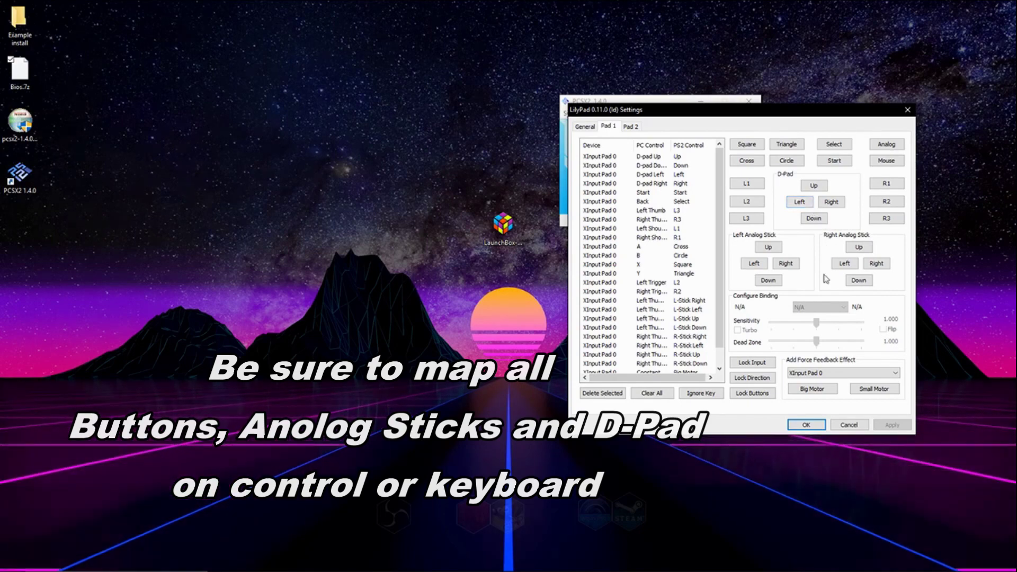
pyautogui.click(807, 424)
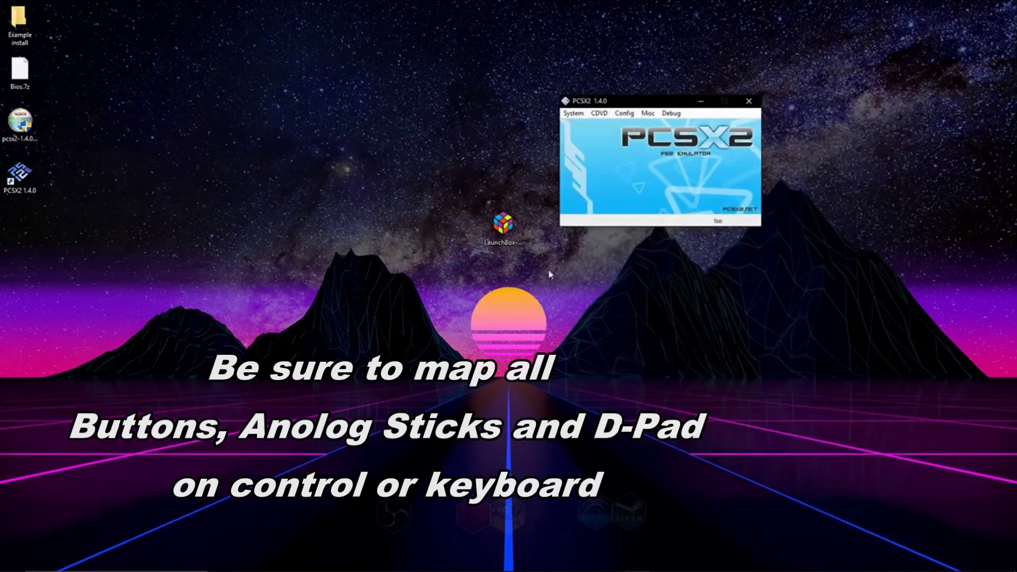
# Open the GSdx video plugin settings from the Config menu
pyautogui.moveTo(626, 107); pyautogui.dragTo(611, 101)
pyautogui.click(612, 108)
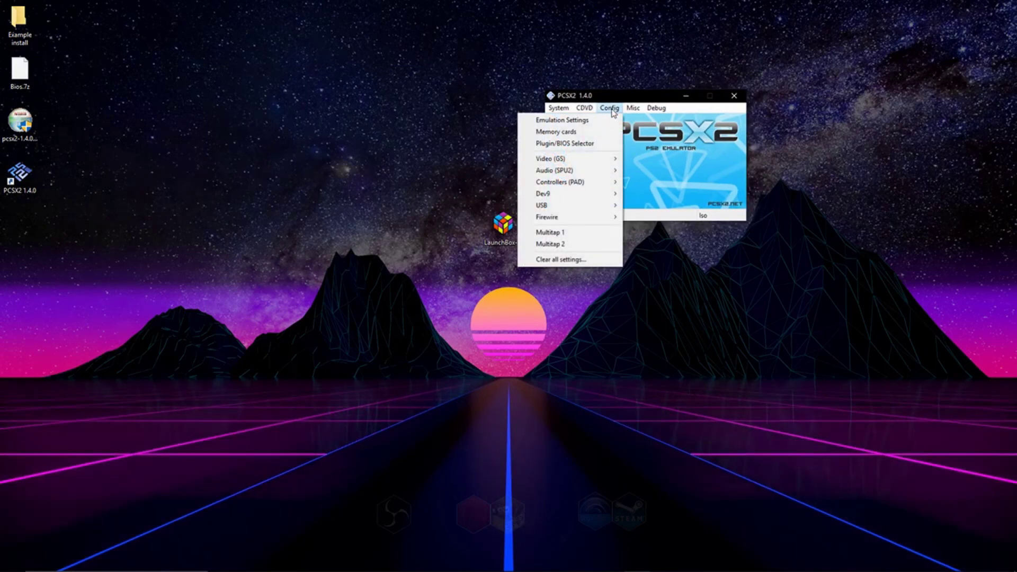
pyautogui.moveTo(582, 160)
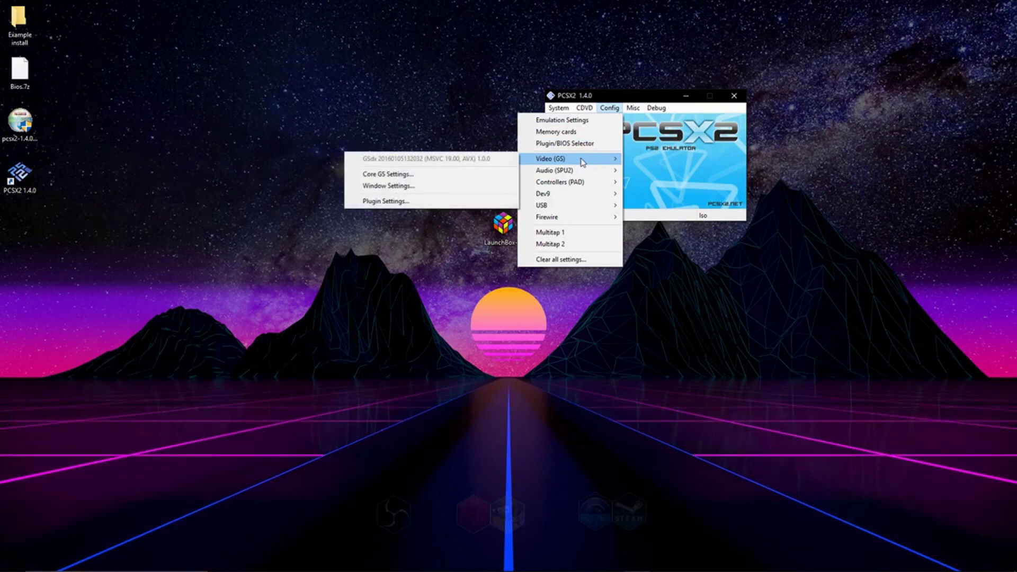
pyautogui.click(385, 202)
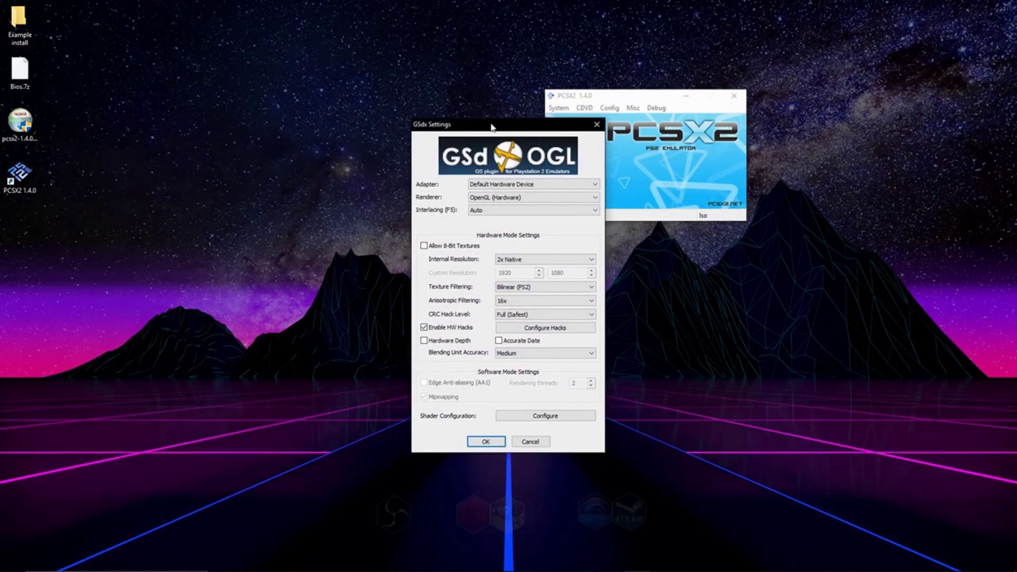
pyautogui.moveTo(491, 127); pyautogui.dragTo(557, 63)
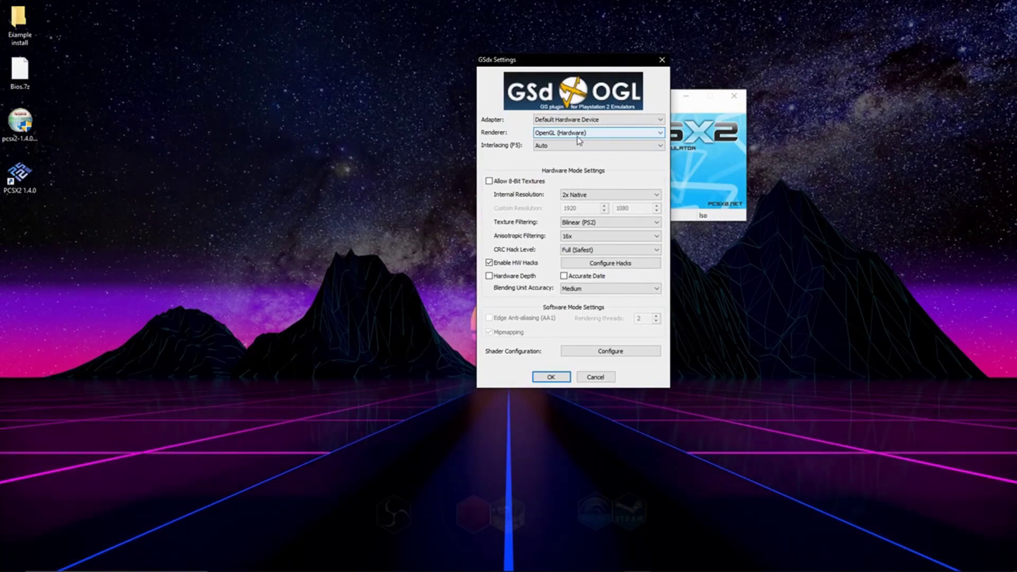
# Set 2x Native resolution, Bilinear (PS2) texture filtering and 16x anisotropic filtering, then save
pyautogui.click(587, 197)
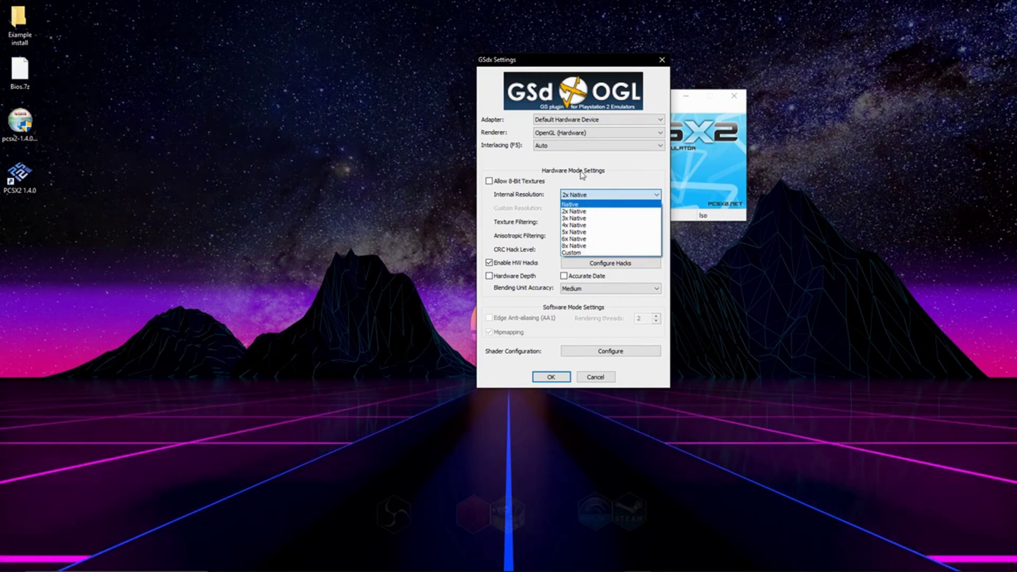
pyautogui.click(586, 197)
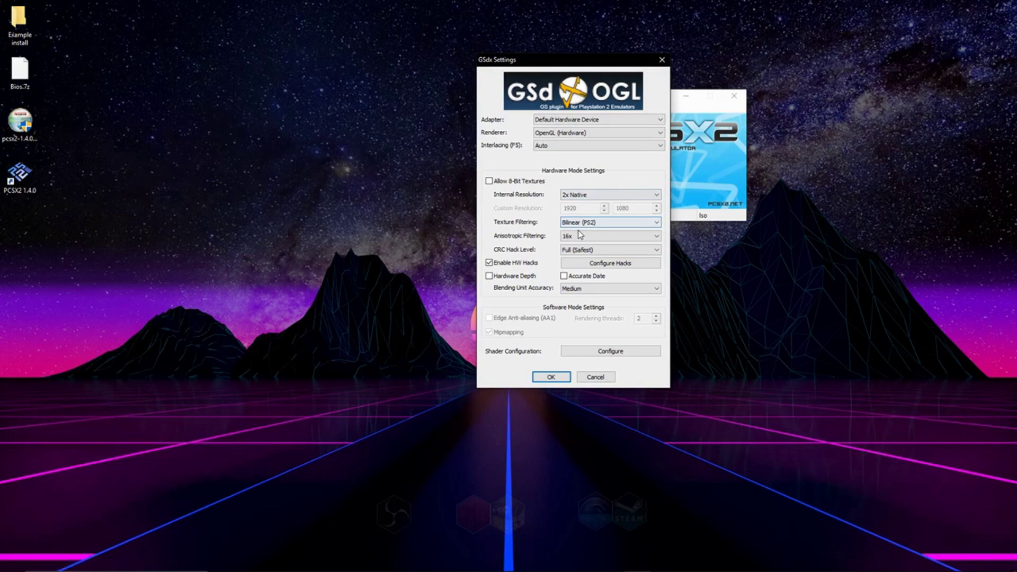
pyautogui.click(589, 223)
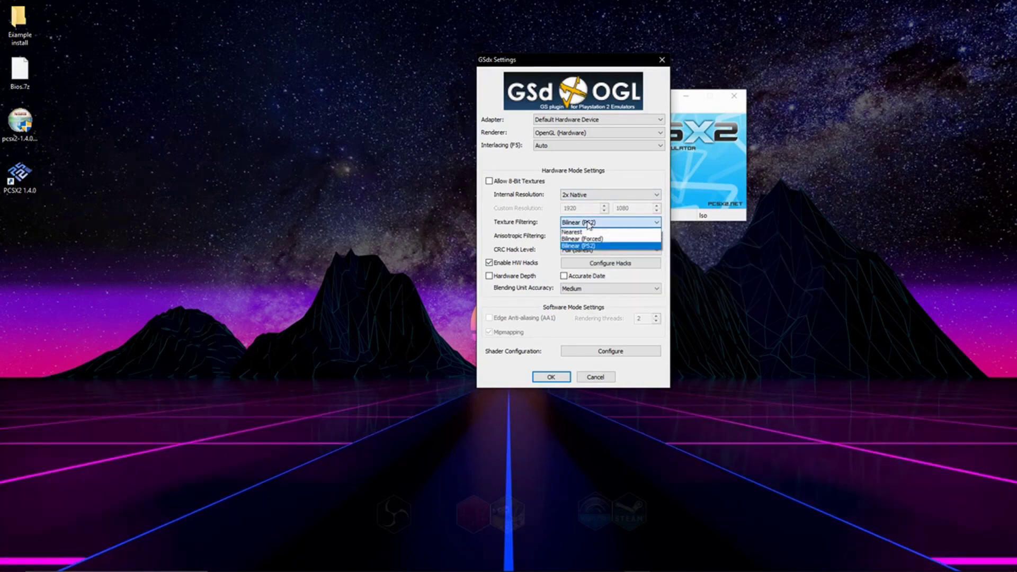
pyautogui.click(589, 223)
pyautogui.click(579, 238)
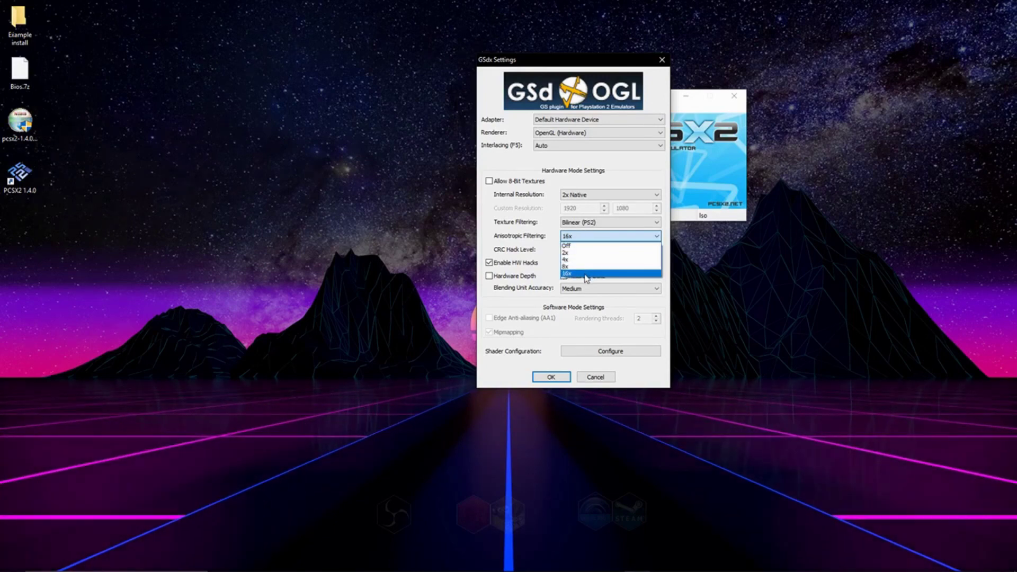
pyautogui.click(499, 214)
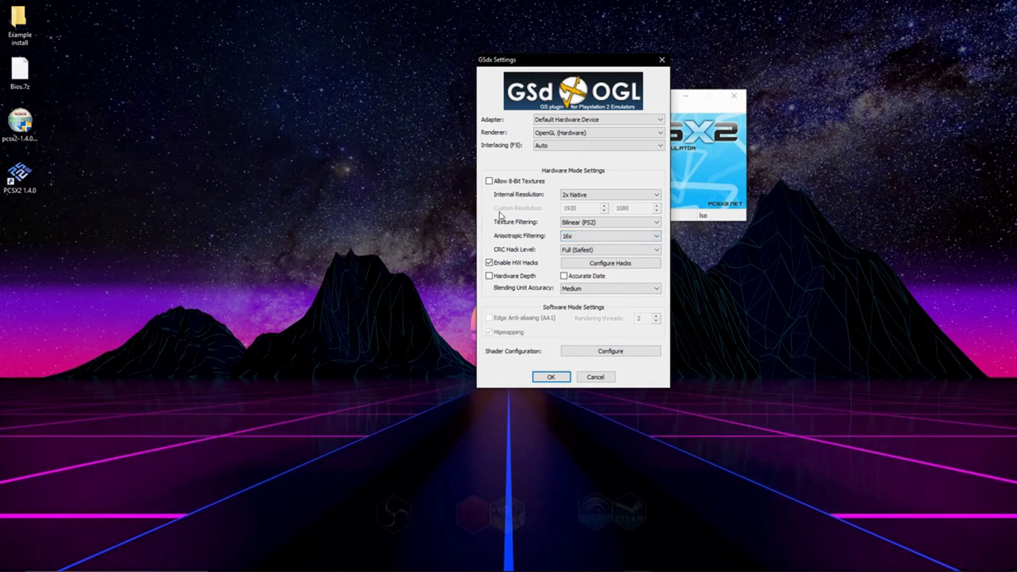
pyautogui.click(549, 377)
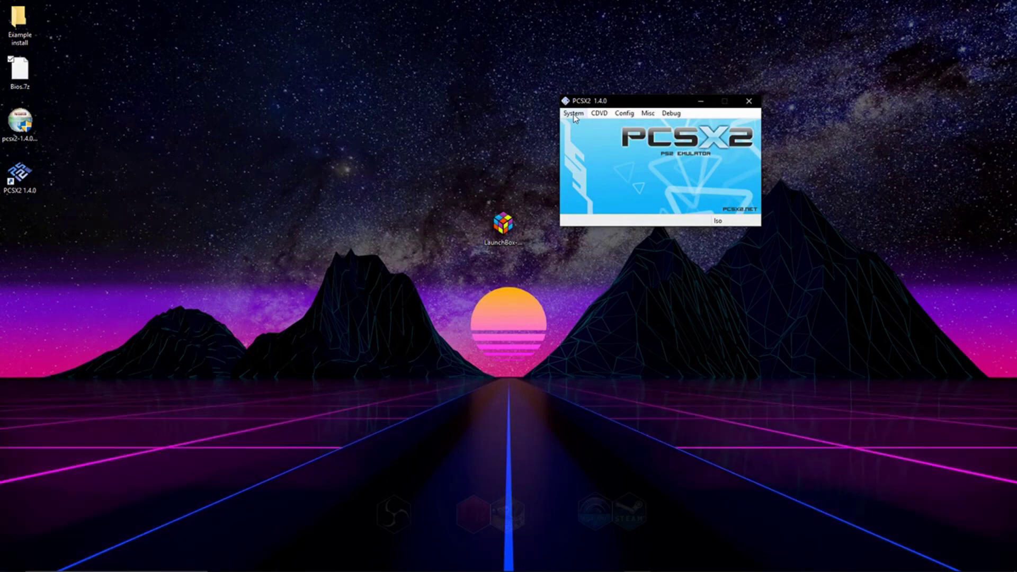
# Choose Boot CDVD (fast) from the System menu to bring up the disc-image chooser
pyautogui.click(165, 124)
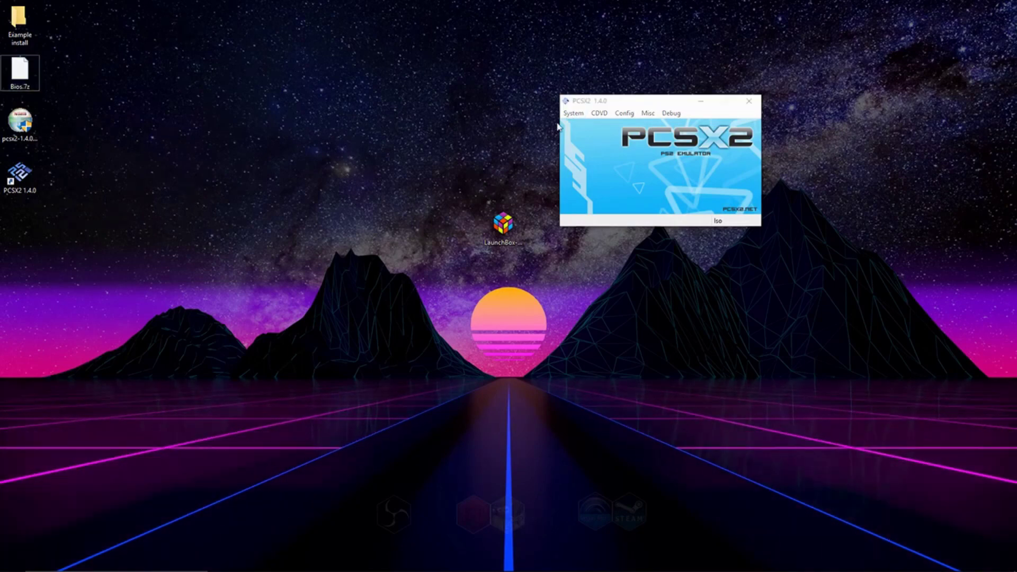
pyautogui.click(574, 113)
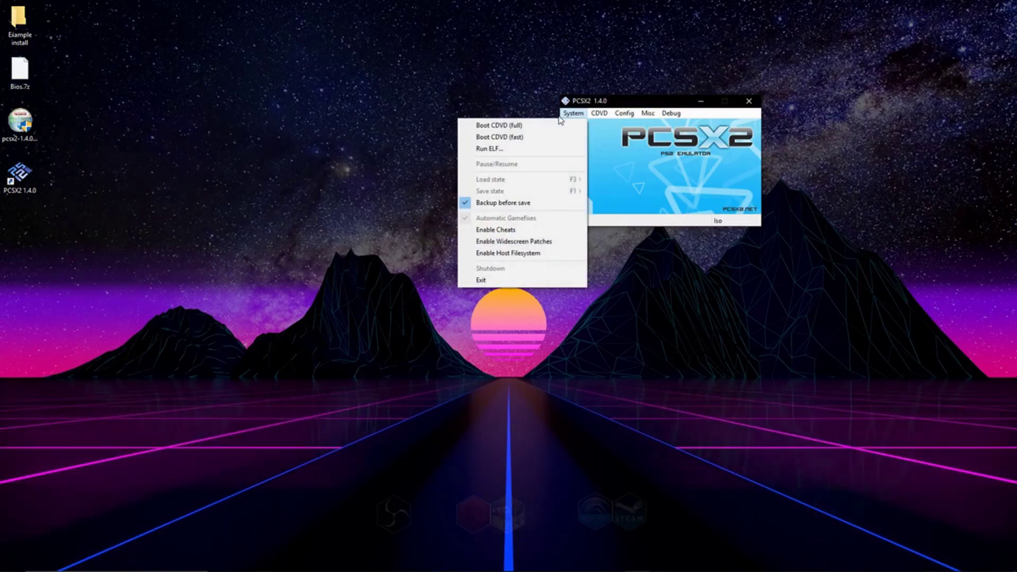
pyautogui.click(524, 137)
# Pick the Aqua Teen Hunger Force ISO from Squid (Z:) LaunchBox Games\Sony Playstation 2
pyautogui.moveTo(746, 133); pyautogui.dragTo(537, 95)
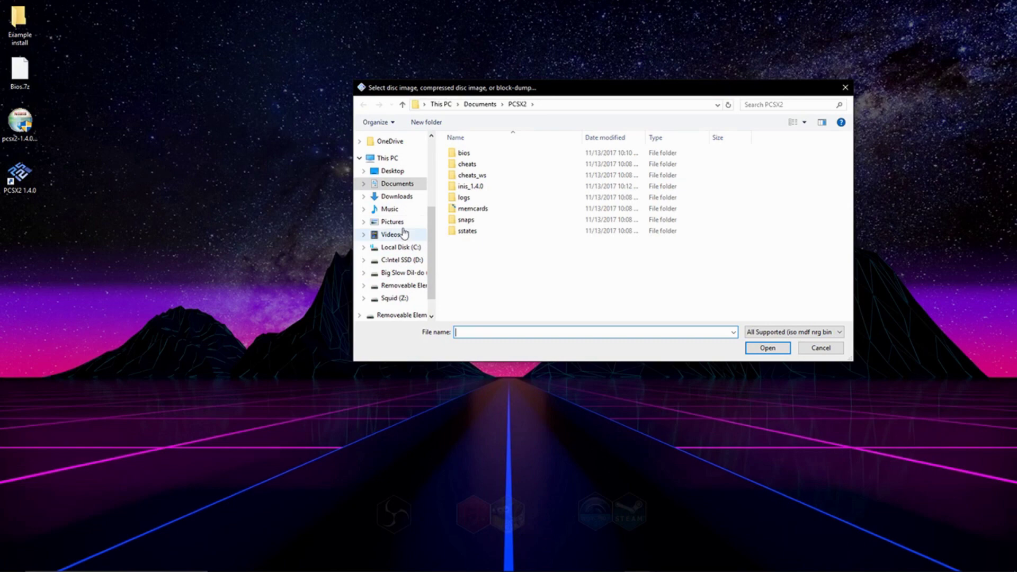
pyautogui.scroll(-1, 404, 233)
pyautogui.click(395, 264)
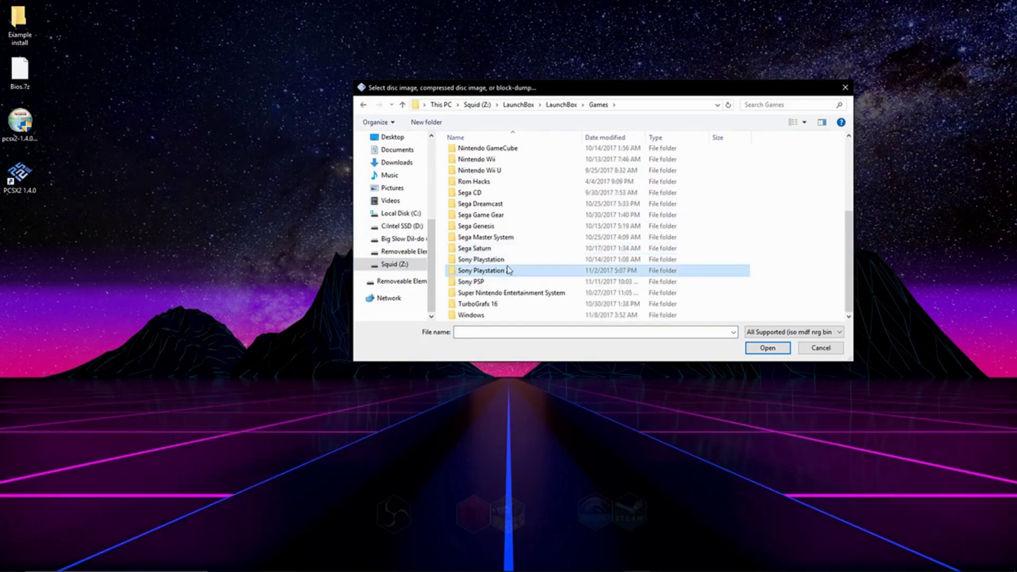
pyautogui.doubleClick(503, 269)
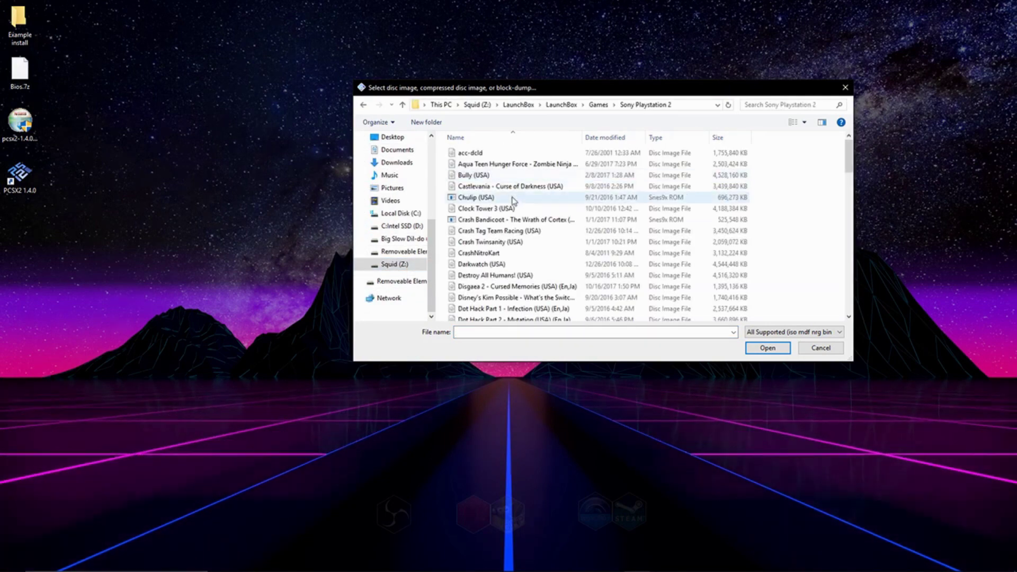
pyautogui.doubleClick(521, 167)
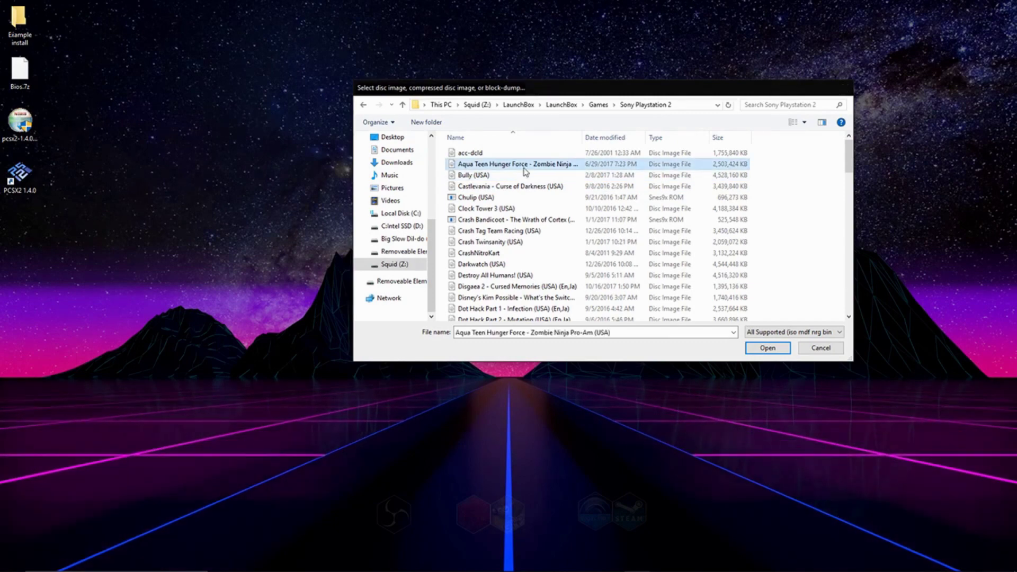